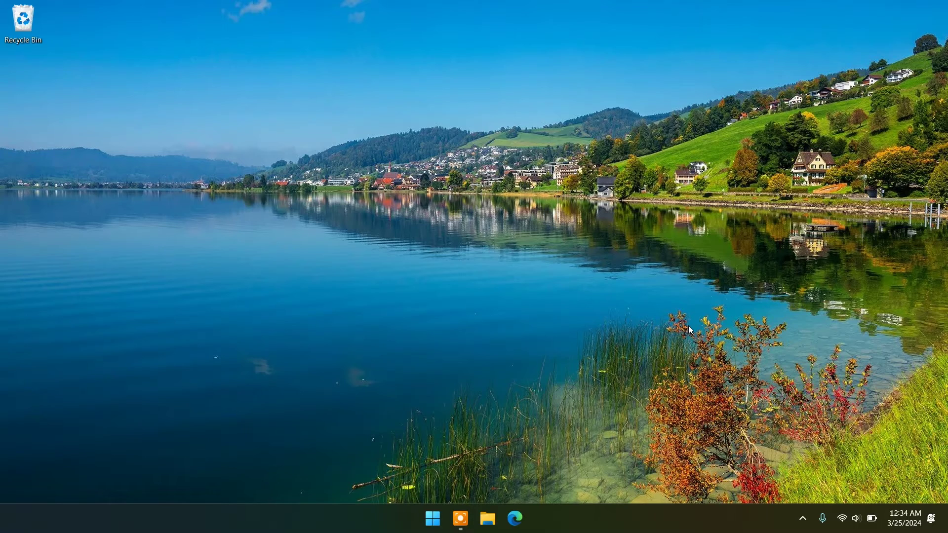
Step: Find Lively Wallpaper in Microsoft Store via the Start menu and a store search for 'lively'
click(431, 518)
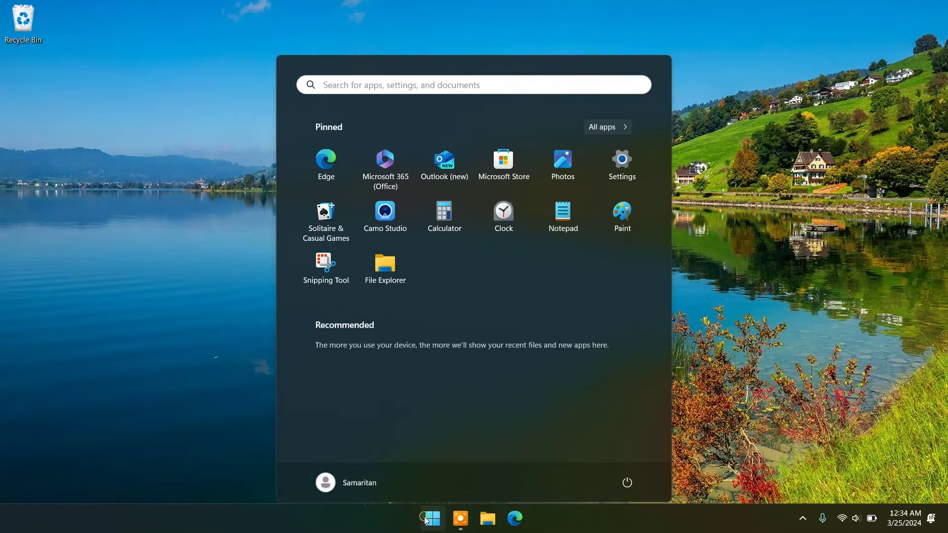
click(507, 166)
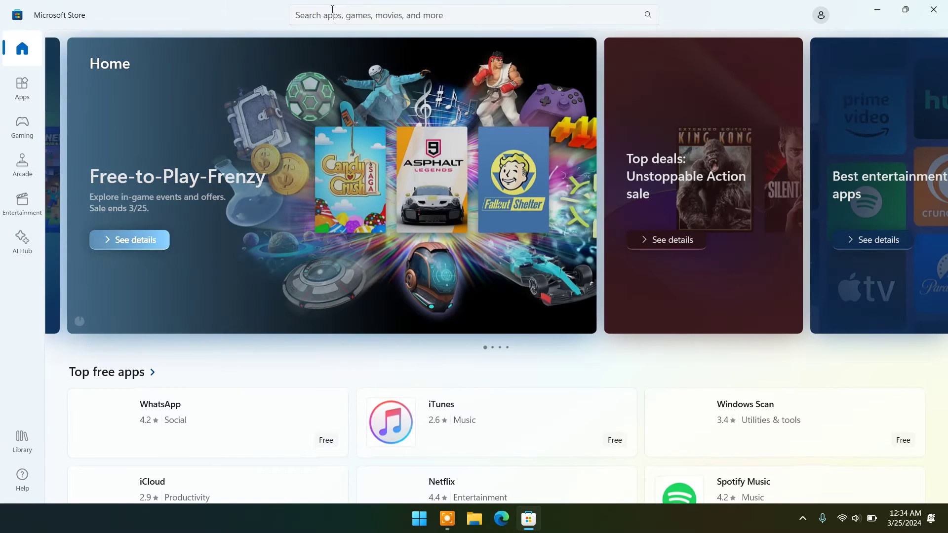
click(325, 17)
text(lively)
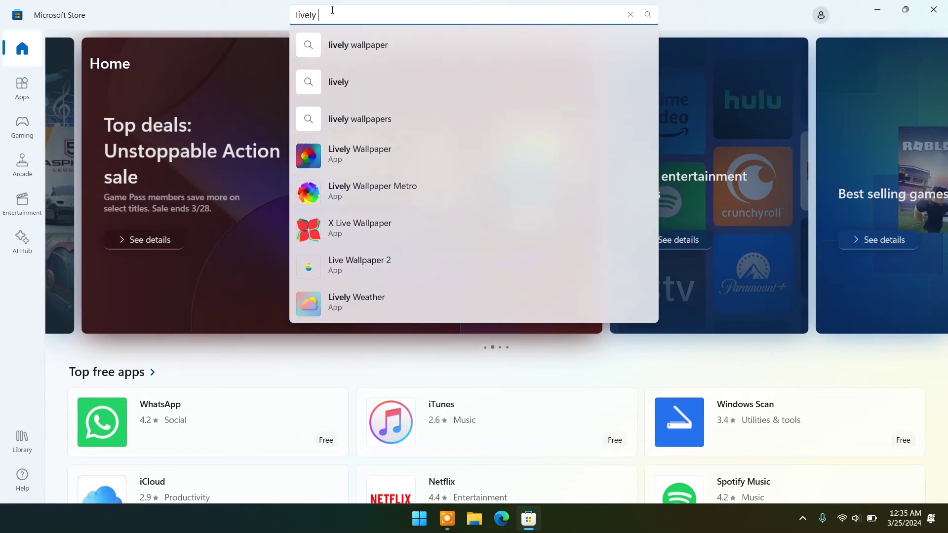
click(357, 162)
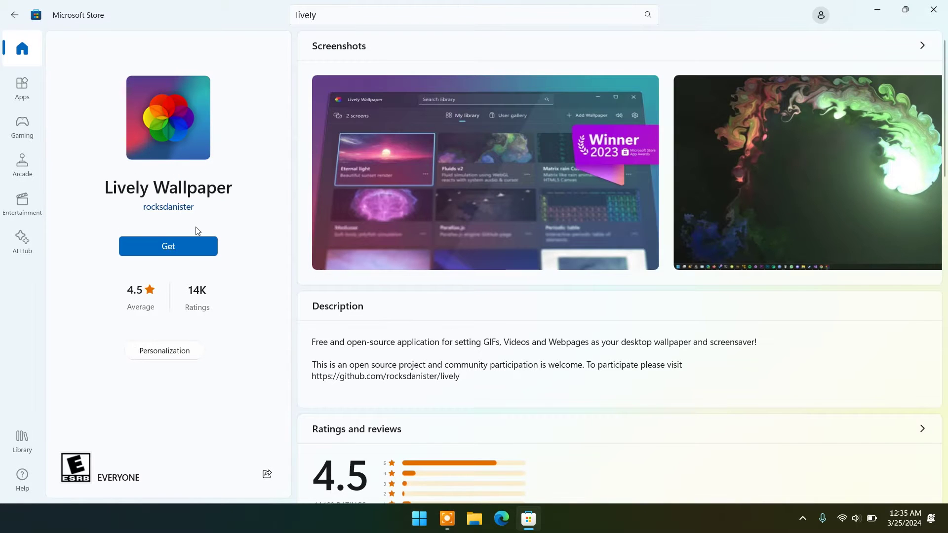
Step: Install Lively Wallpaper with Get and launch it into its wallpaper library
click(177, 247)
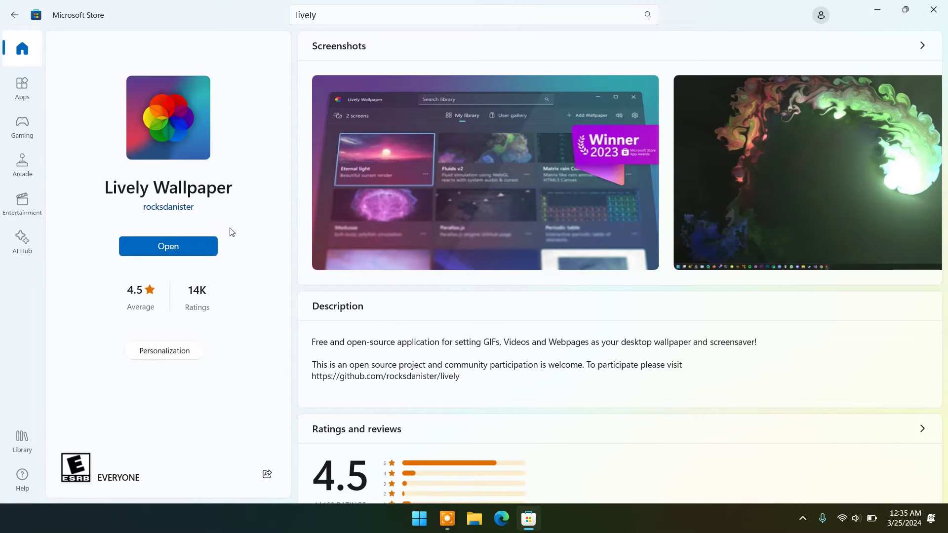
click(163, 253)
click(877, 10)
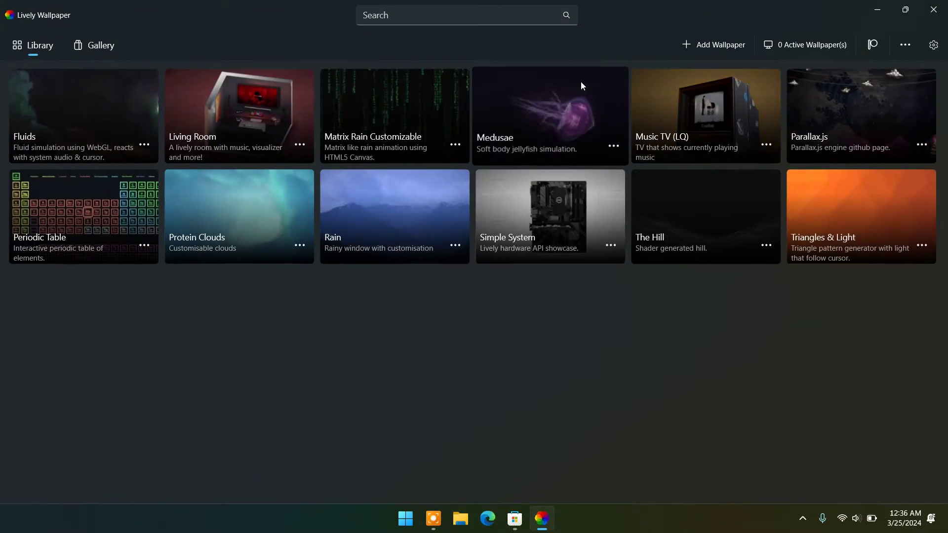
Step: Apply Parallax.js as the desktop wallpaper and check it on the desktop before restoring Lively
click(836, 99)
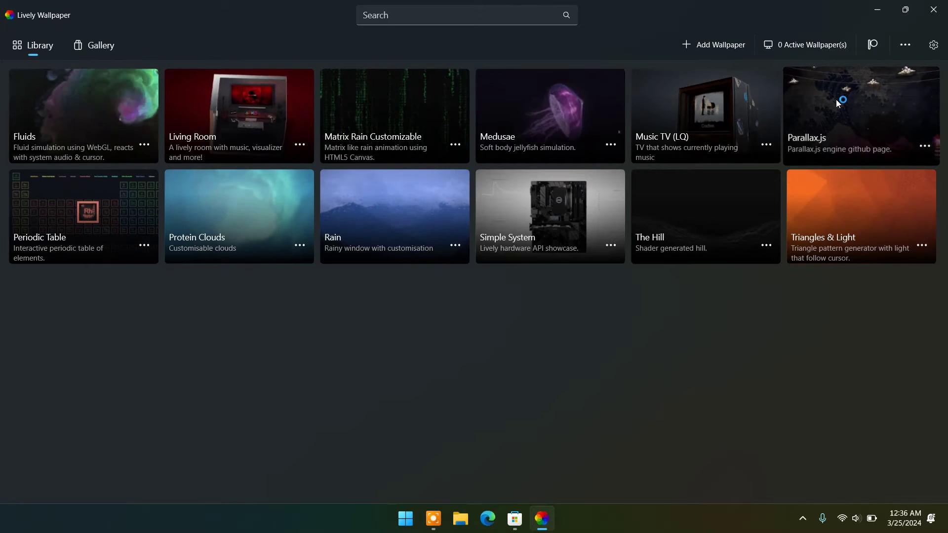
click(880, 12)
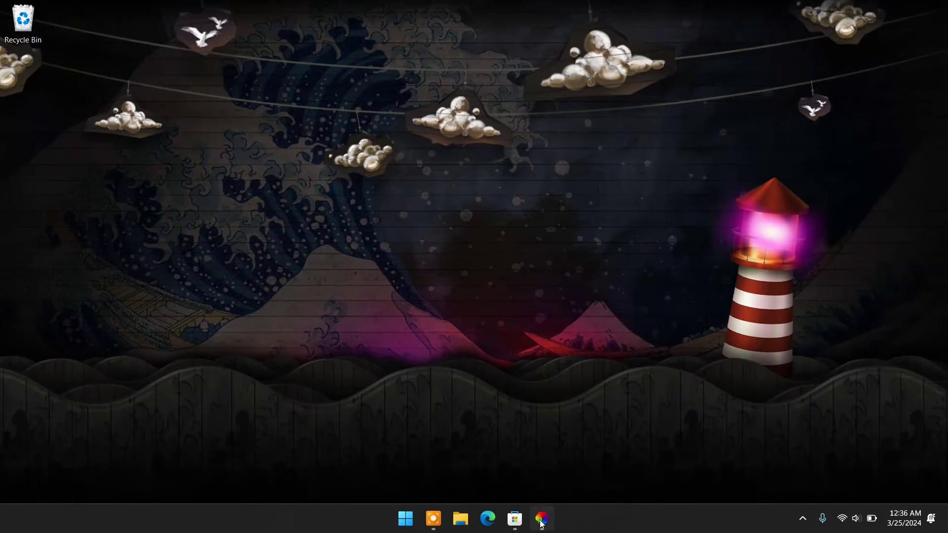
click(541, 517)
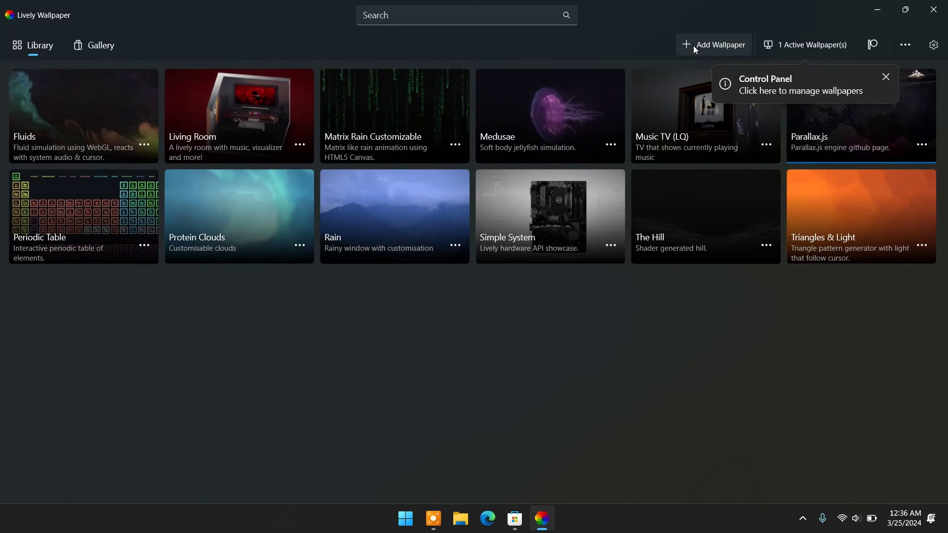
Step: In Edge, search the web for 'pexels' and load the Pexels site from the results
click(487, 518)
text(pexels)
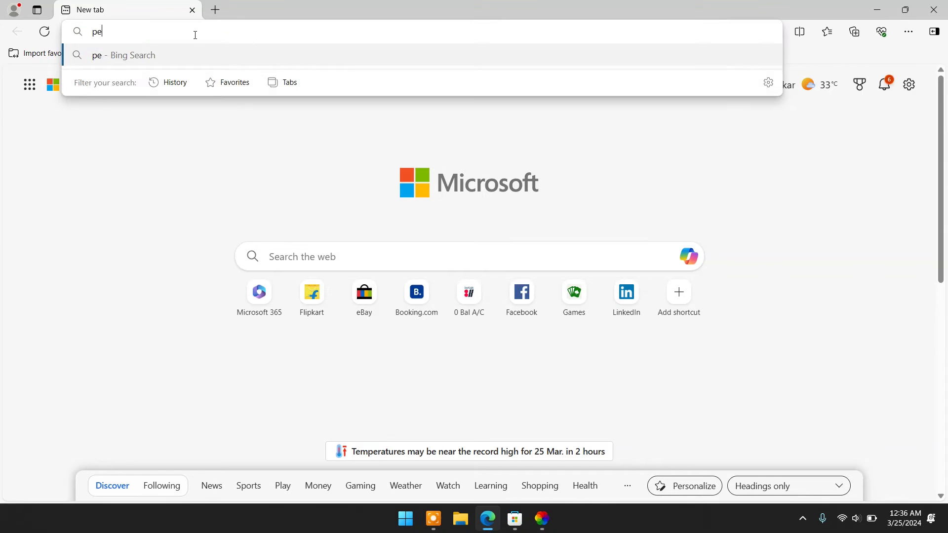
key(Return)
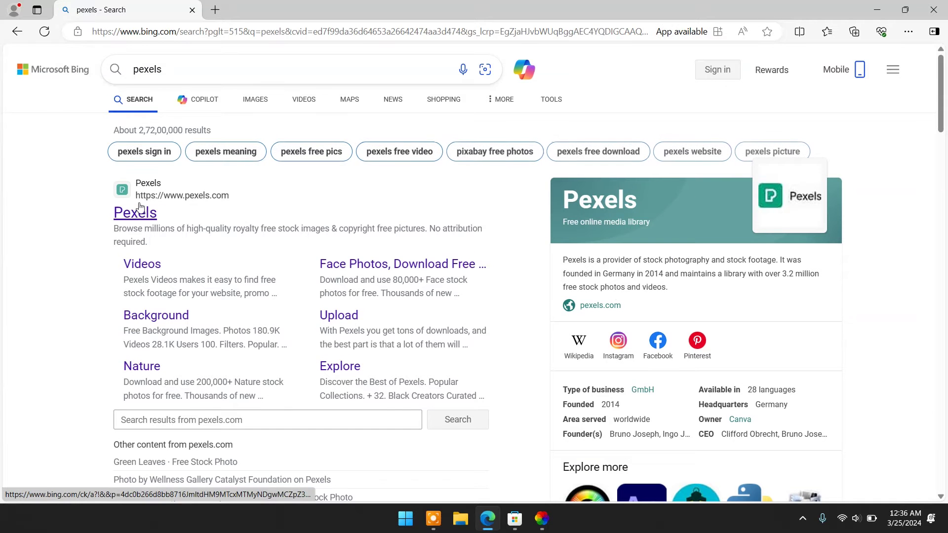
click(134, 213)
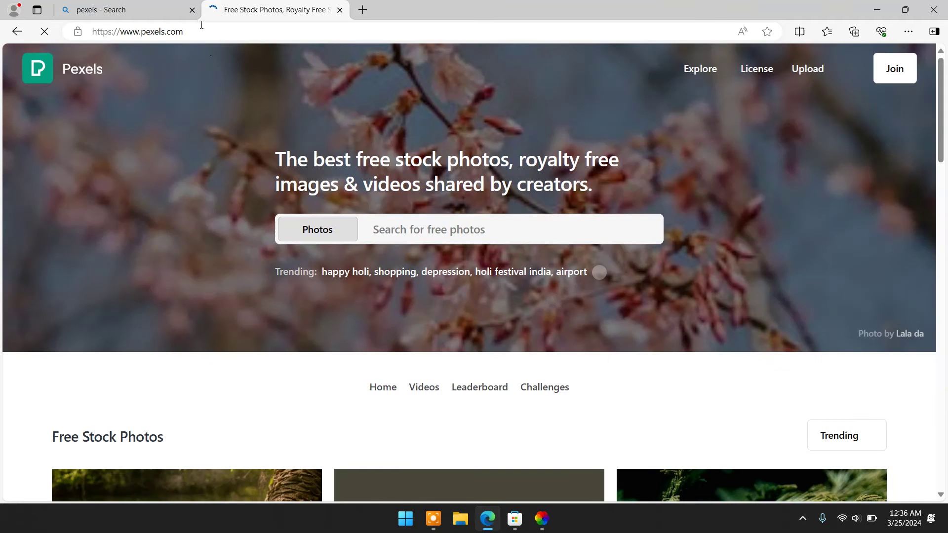
Step: Switch the Pexels search to Videos and begin a technology video search
click(345, 230)
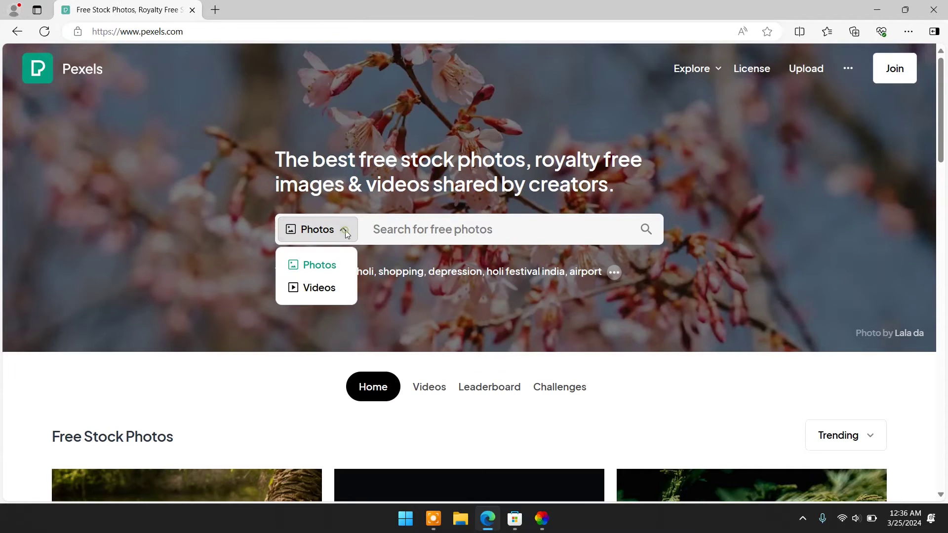
click(309, 290)
click(412, 231)
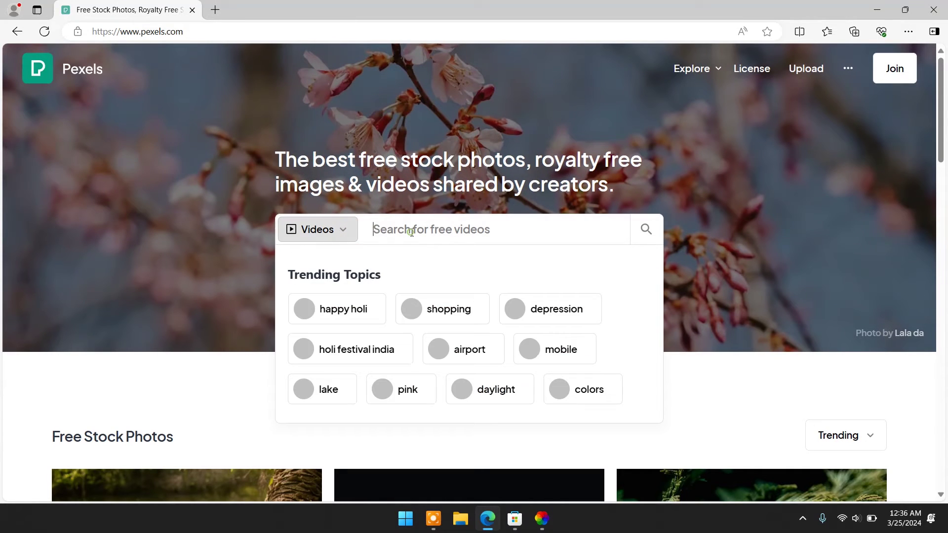
text(technology)
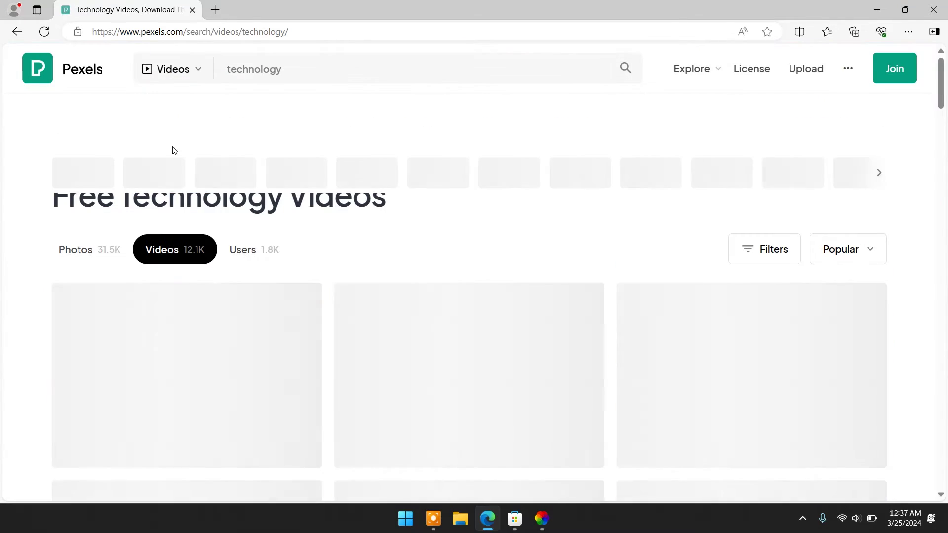
scroll(437, 172, down, 5)
scroll(437, 172, down, 5)
scroll(437, 171, down, 5)
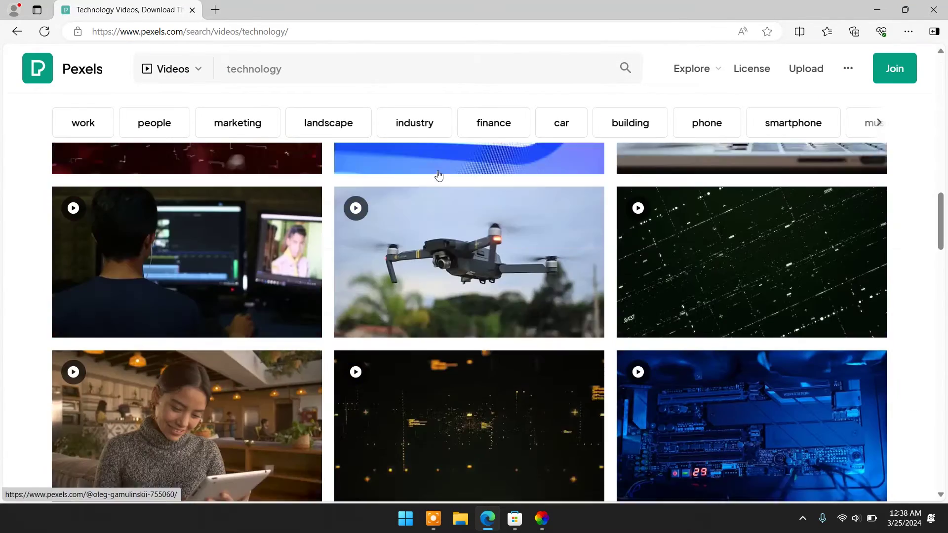
scroll(437, 172, down, 1)
scroll(439, 175, down, 5)
scroll(439, 175, down, 5)
scroll(438, 176, down, 5)
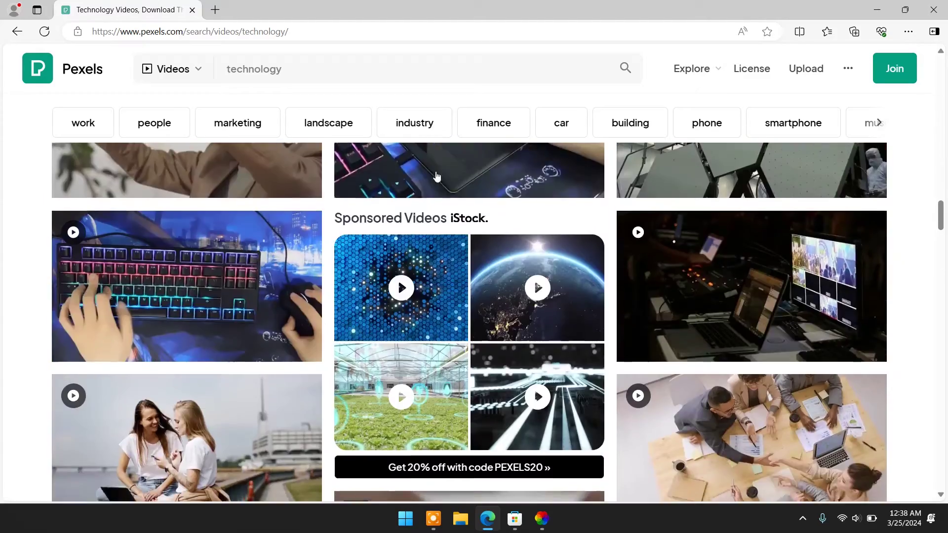
scroll(438, 175, down, 5)
scroll(436, 178, down, 5)
scroll(436, 178, down, 5)
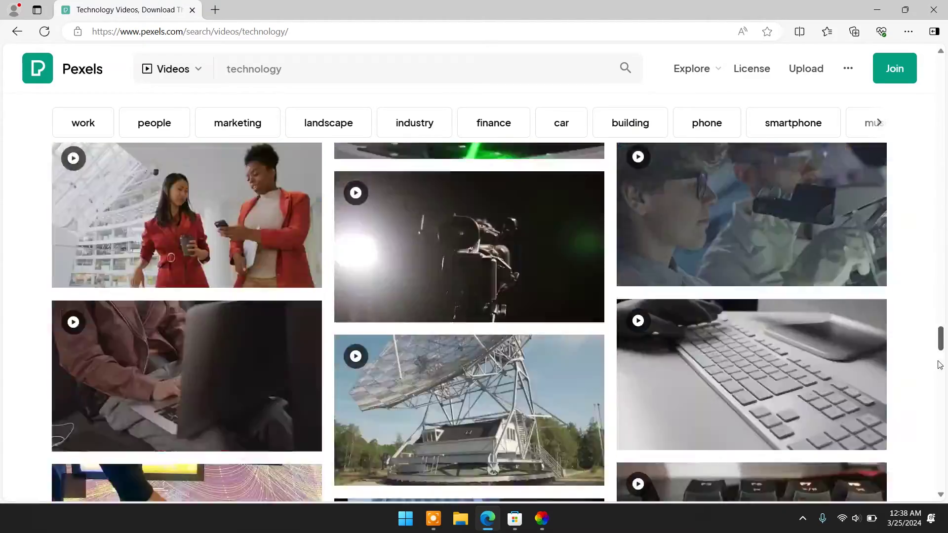
drag(942, 267, 944, 401)
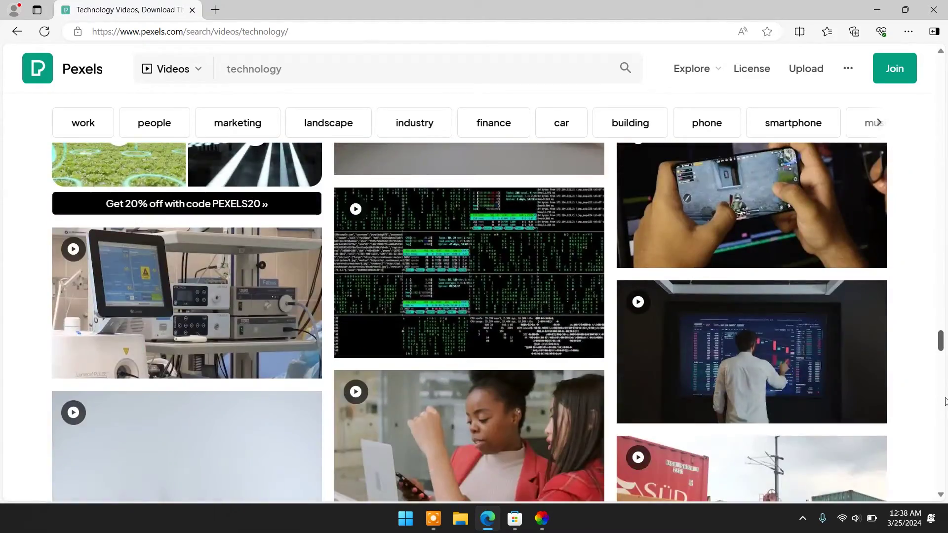
Step: Download the matrix console hacking code video from its Pexels page as a 1080p MP4
click(482, 283)
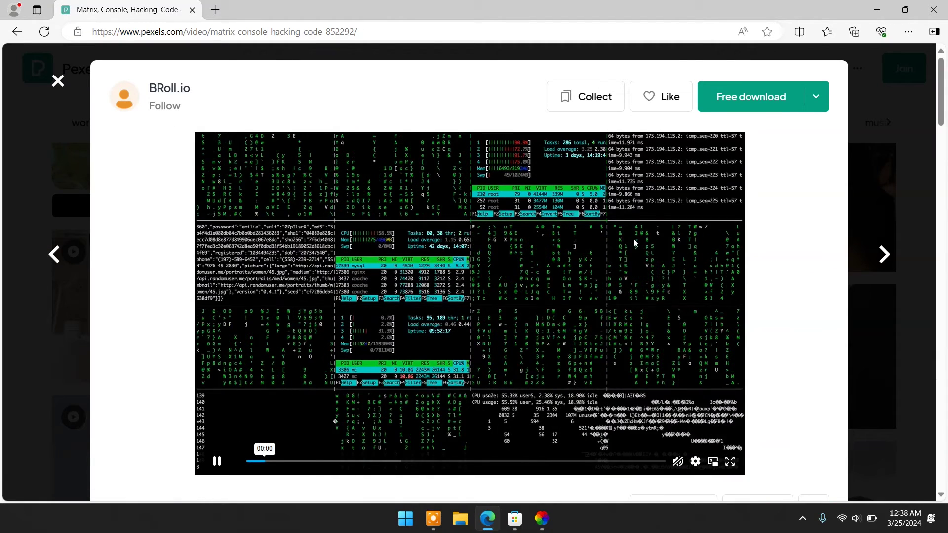
click(776, 104)
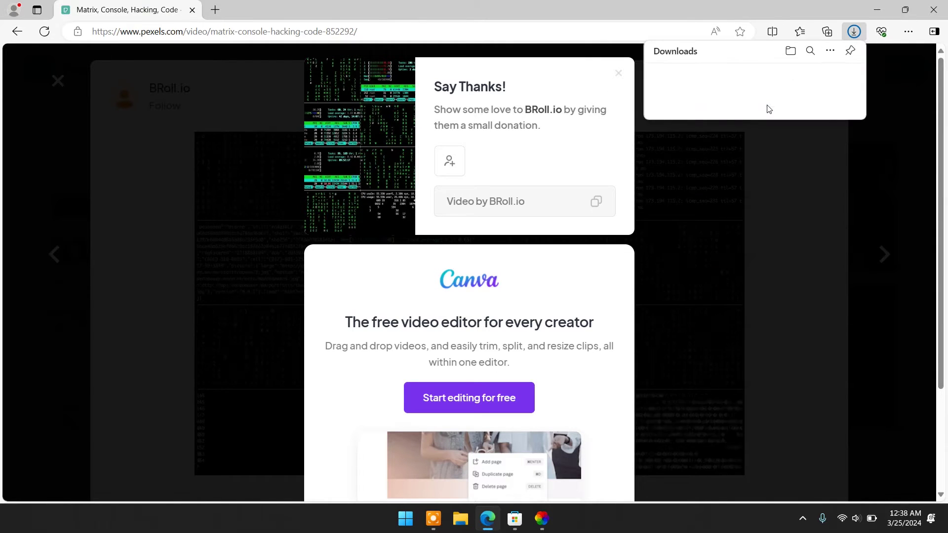
mouse_move(729, 78)
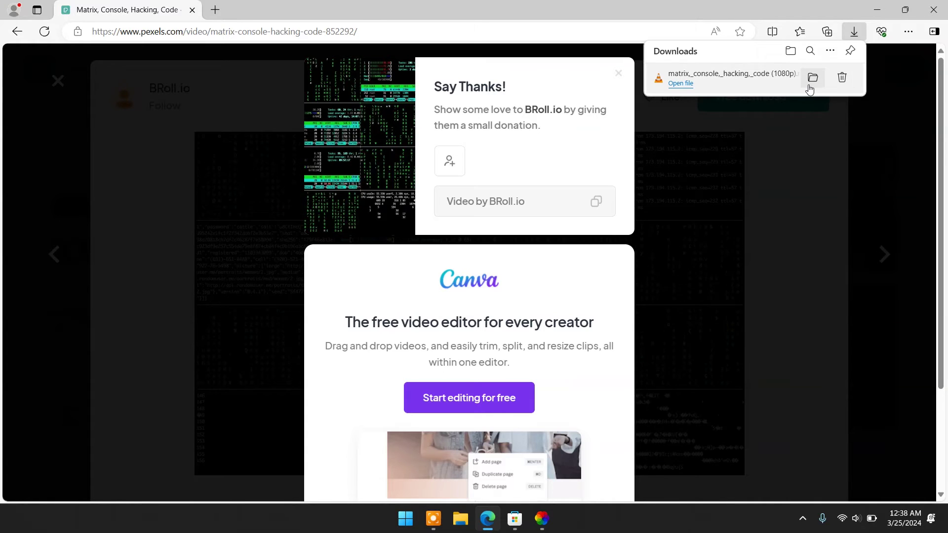
Step: Show the downloaded video in its Downloads folder and start Add Wallpaper in Lively
click(812, 79)
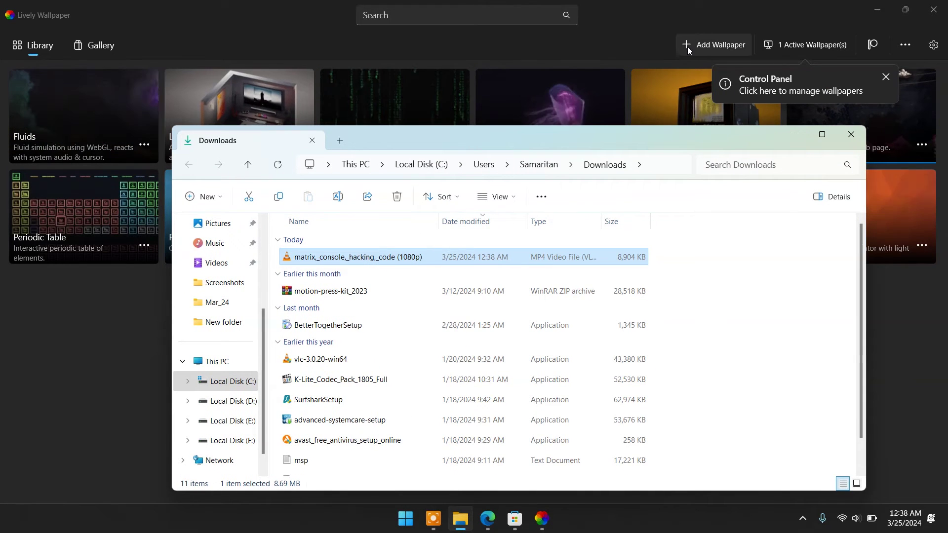
click(687, 47)
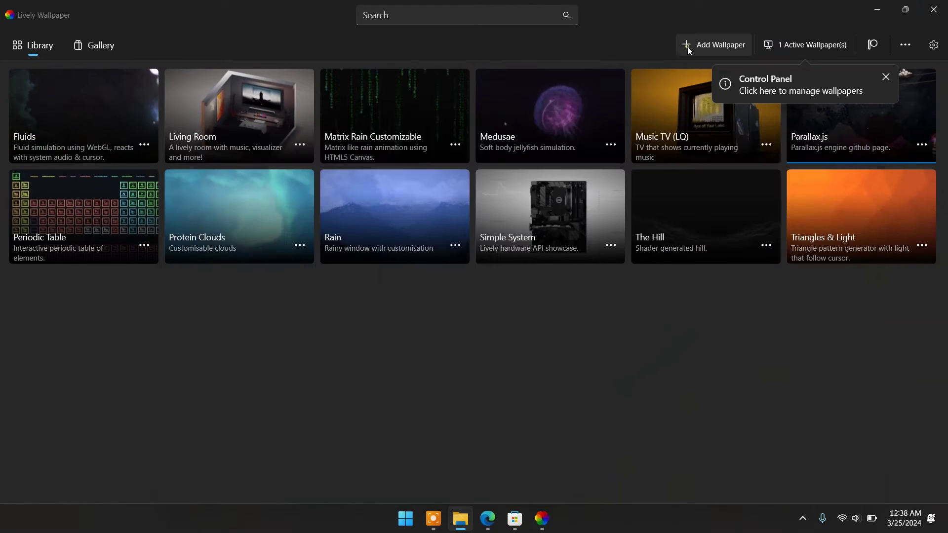
click(688, 47)
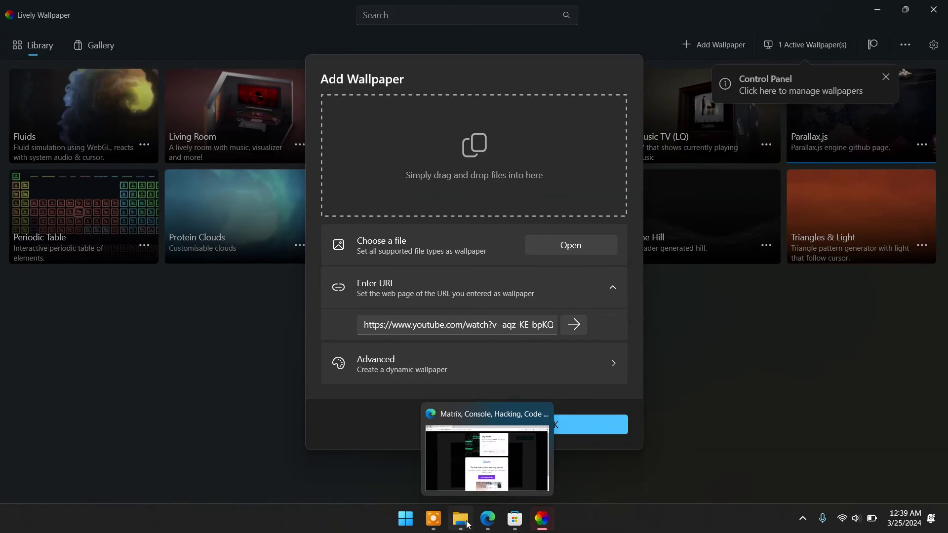
Step: Drag the matrix console MP4 from Downloads into Lively's drop zone to import it
click(515, 519)
mouse_move(586, 255)
mouse_down()
mouse_move(352, 178)
mouse_move(337, 152)
mouse_up()
drag(633, 132, 388, 153)
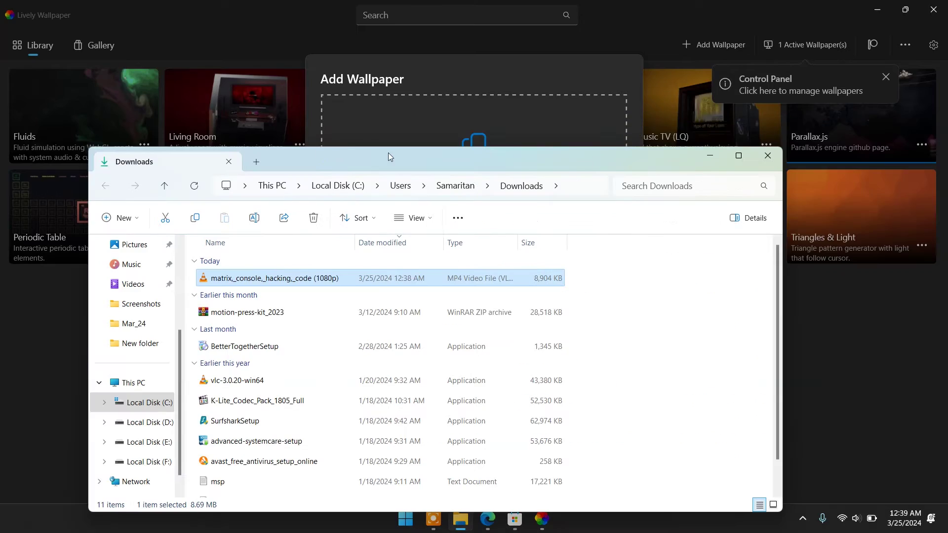
Step: Confirm the new wallpaper's title and details to save it into the library
click(716, 157)
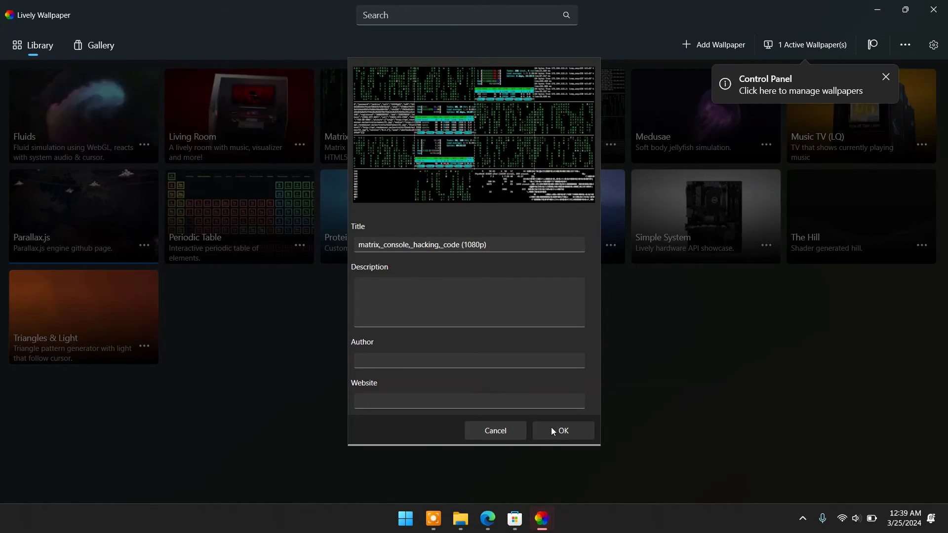
click(563, 431)
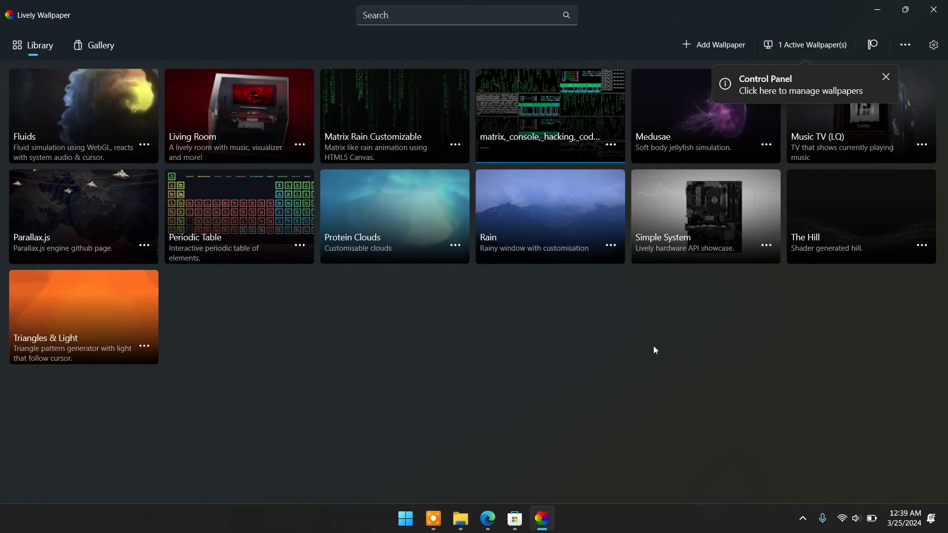
Step: Apply the matrix_console tile as wallpaper and preview the desktop with Win+D
click(543, 104)
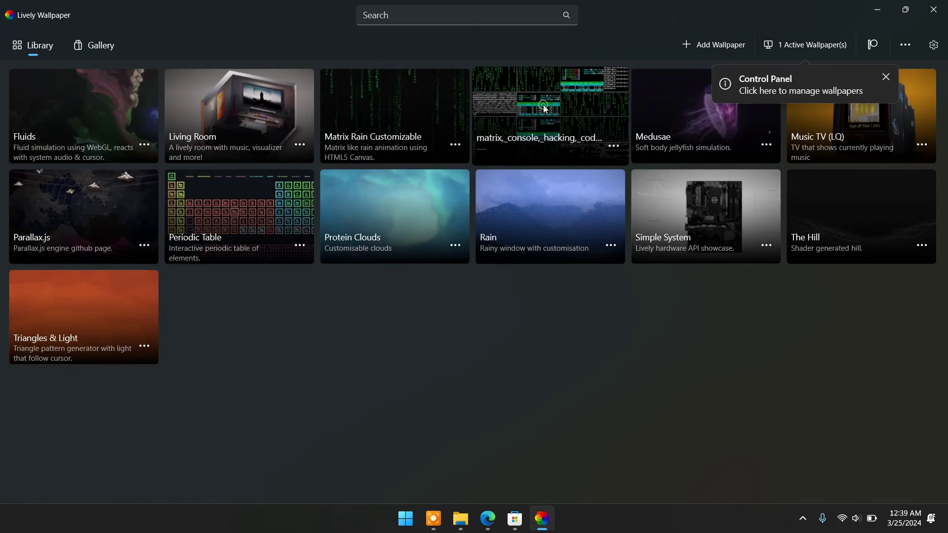
click(905, 9)
key(super+d)
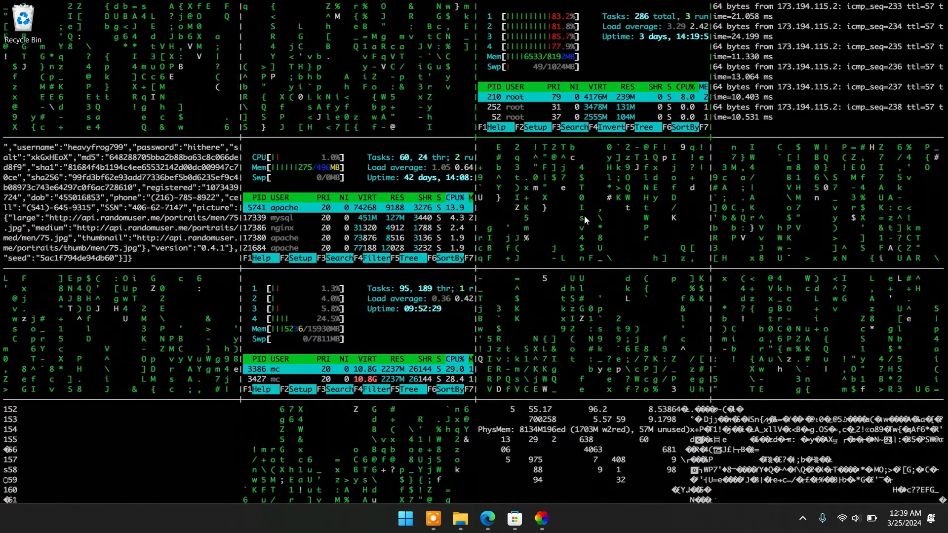
key(super+d)
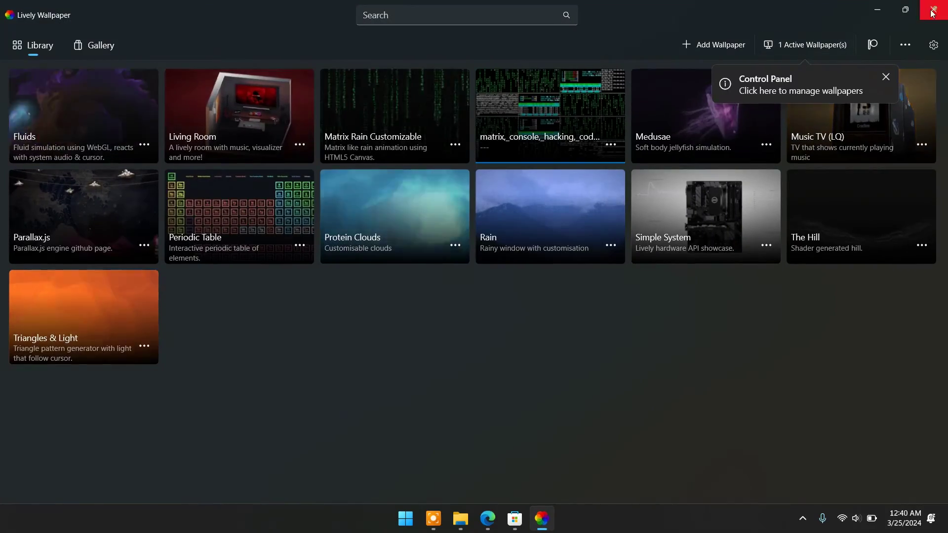
Step: Close the Lively window into the system tray, acknowledging it keeps running
click(928, 17)
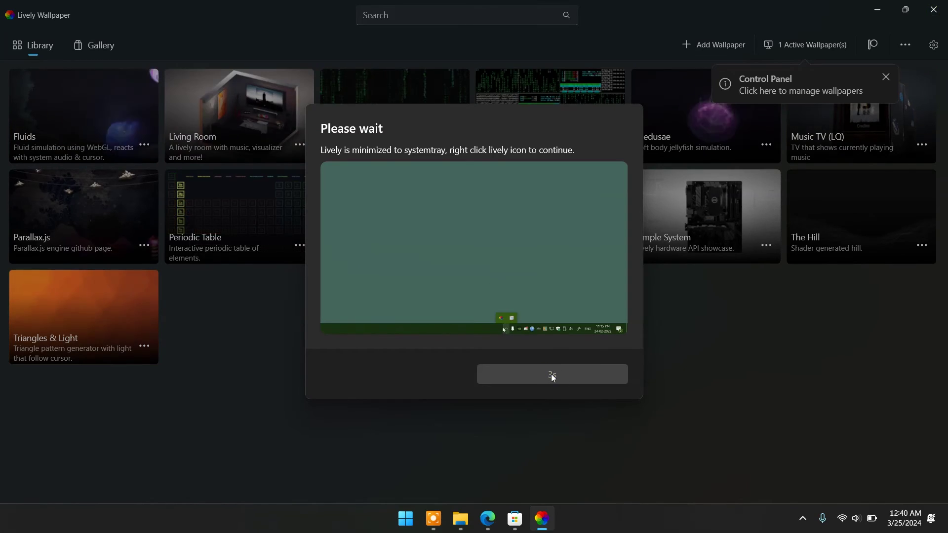
click(555, 371)
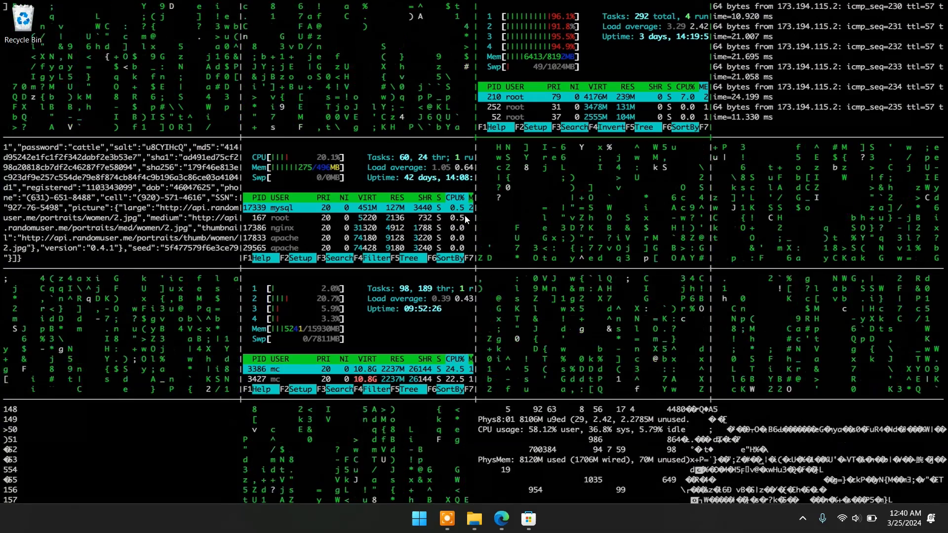
Step: Refresh the desktop twice from its right-click menu with the matrix wallpaper playing
right_click(465, 215)
click(507, 268)
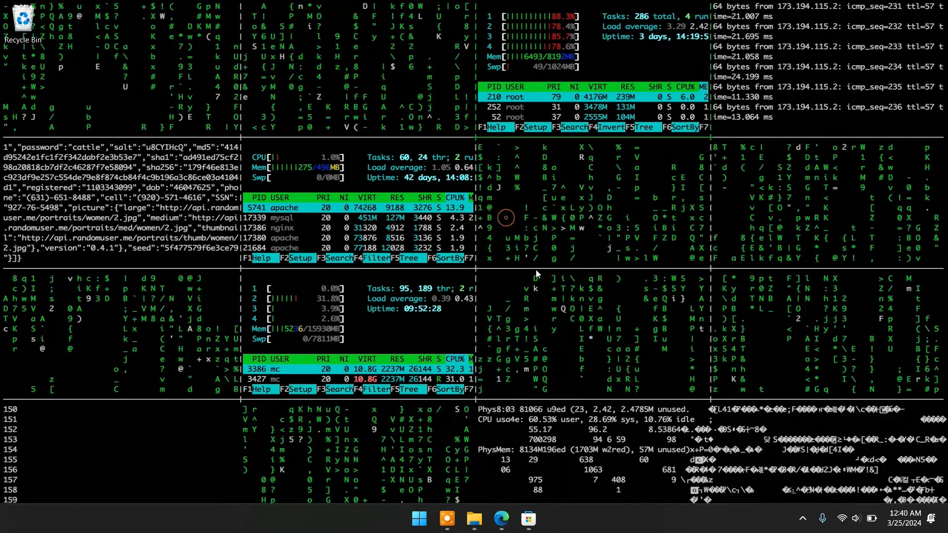
right_click(496, 205)
click(546, 447)
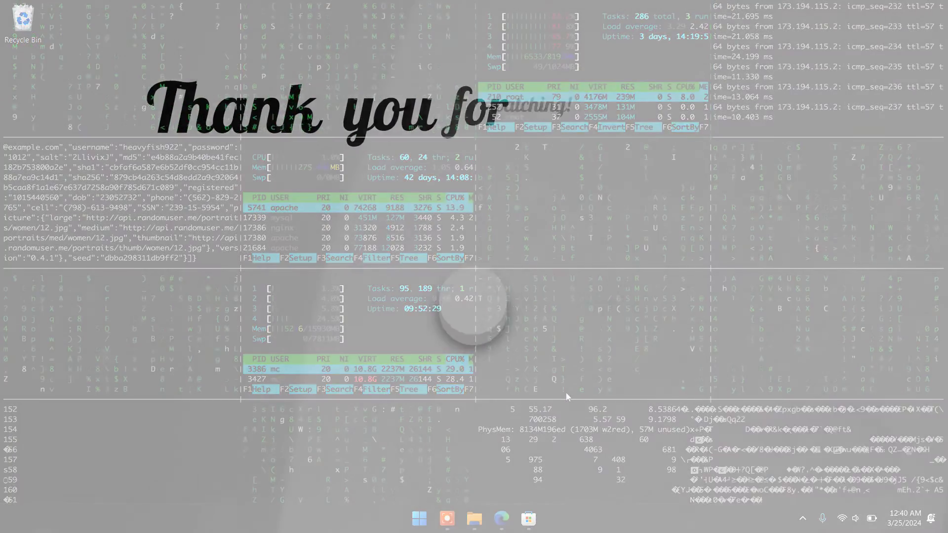